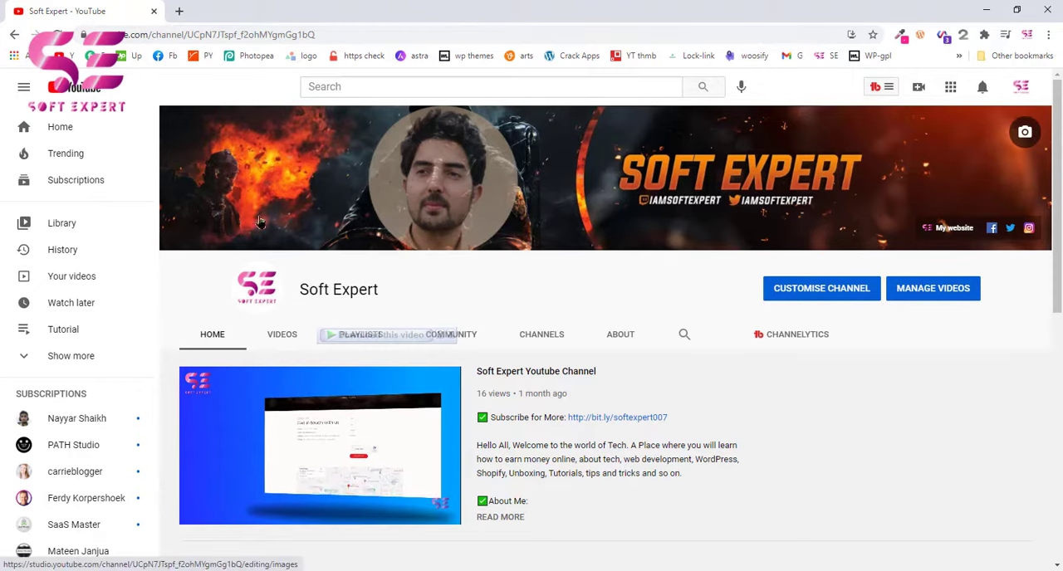
pyautogui.scroll(-1, 247, 204)
# - Switch the channel page to its Videos tab showing the full grid of uploads
pyautogui.click(281, 264)
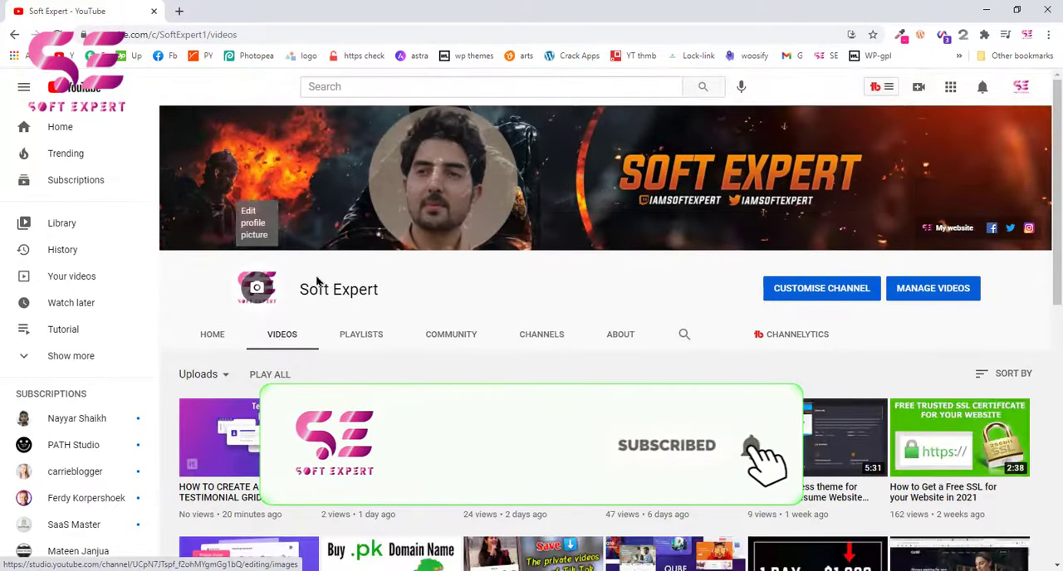
pyautogui.scroll(-3, 440, 396)
pyautogui.scroll(-1, 440, 396)
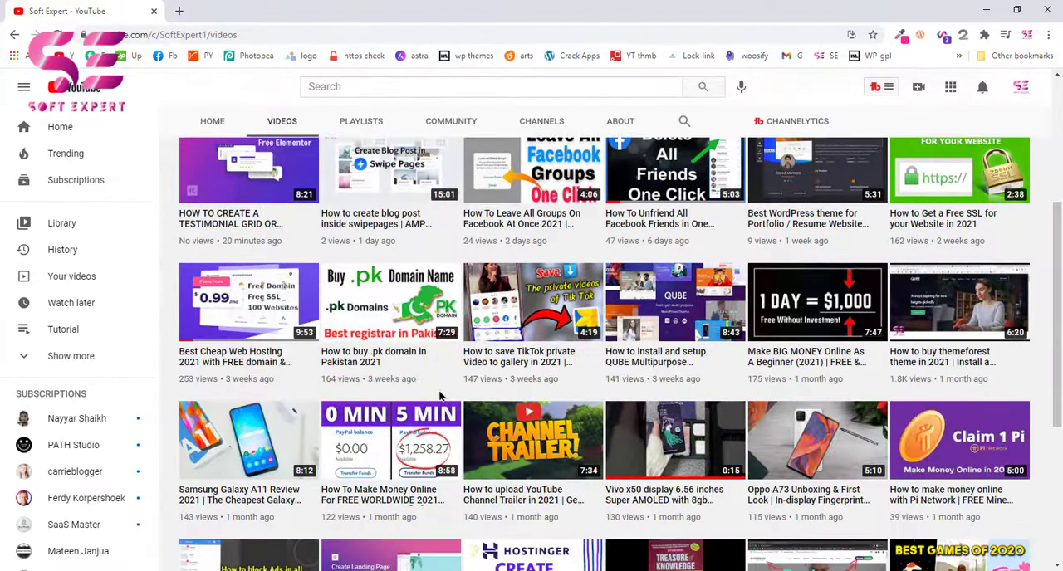
# - Inspect the videos page to bring up DevTools and make the panel taller
pyautogui.rightClick(171, 322)
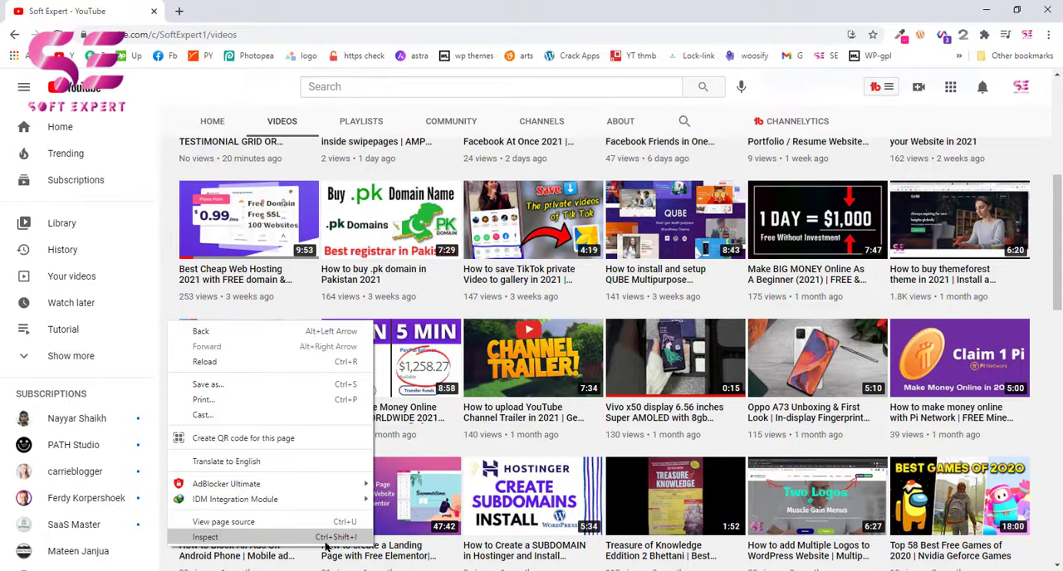
pyautogui.click(273, 541)
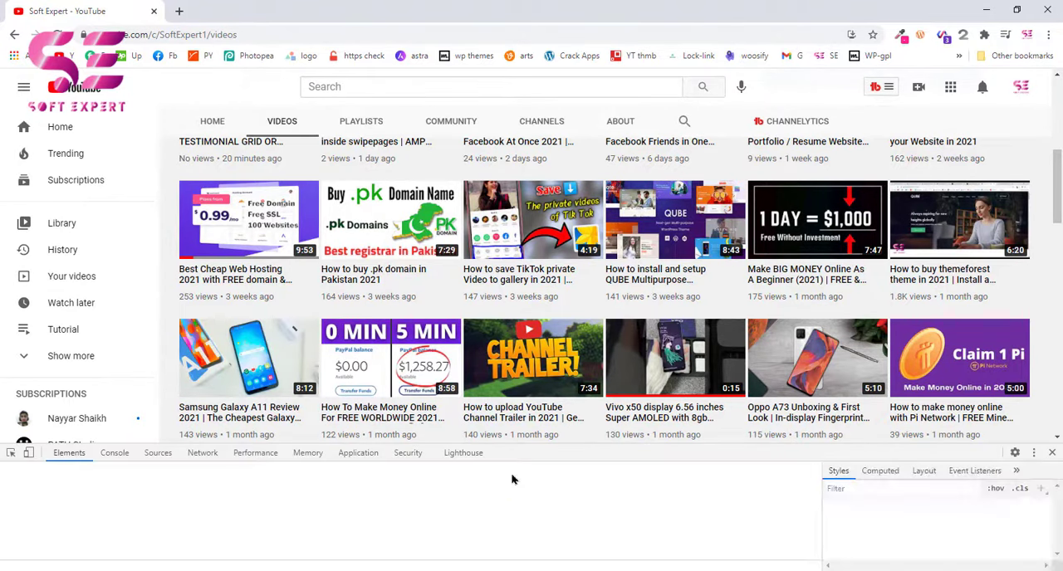
pyautogui.moveTo(545, 453); pyautogui.dragTo(545, 390)
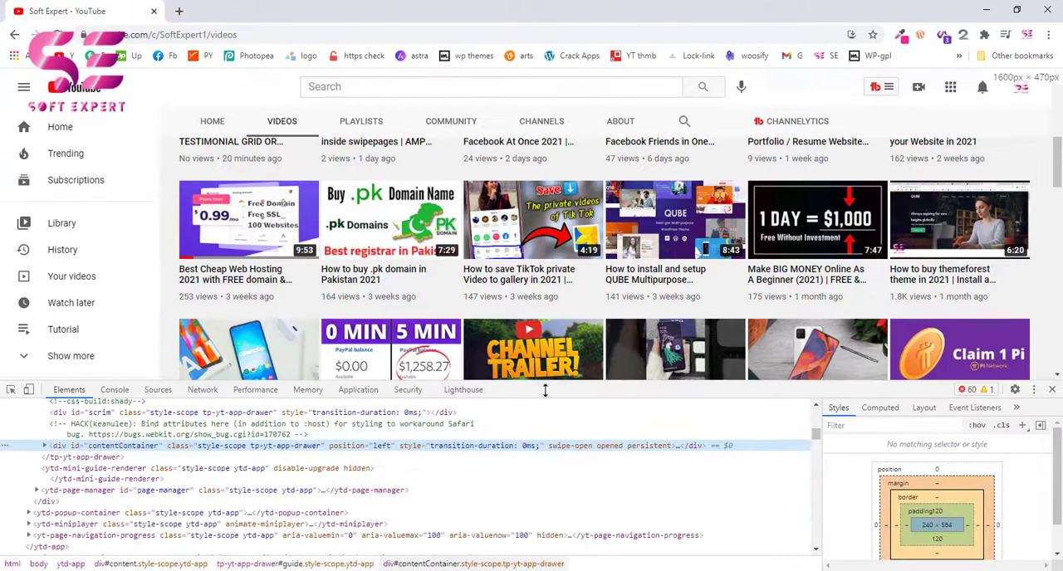
# - Run the pasted setInterval scrollBy script in the Console to auto-scroll the videos page
pyautogui.click(115, 390)
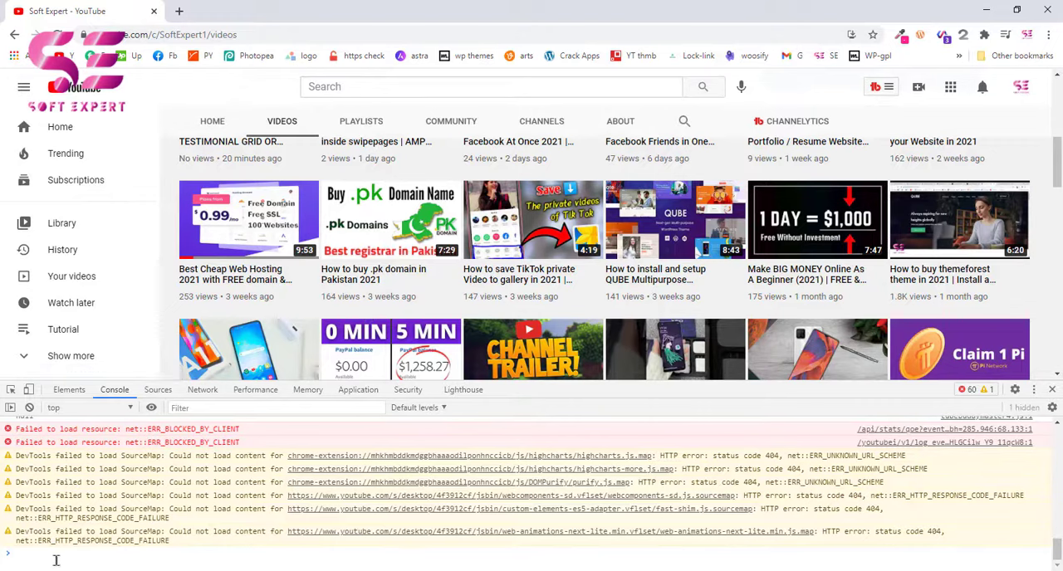
pyautogui.write('var scroll = setInterval(function(){ window.scrollBy(0, 1000)}, 1000);')
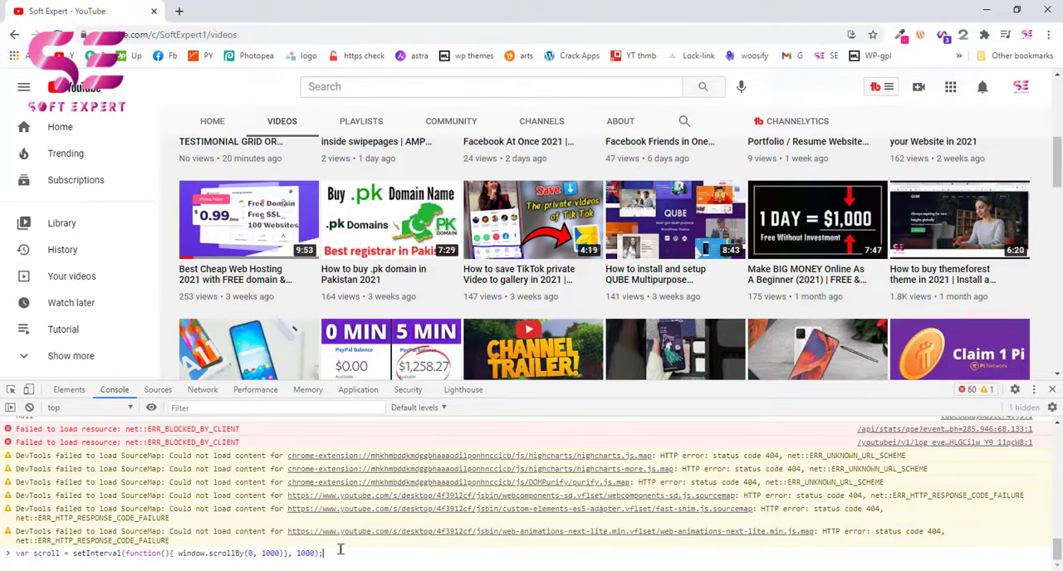
pyautogui.press('Return')
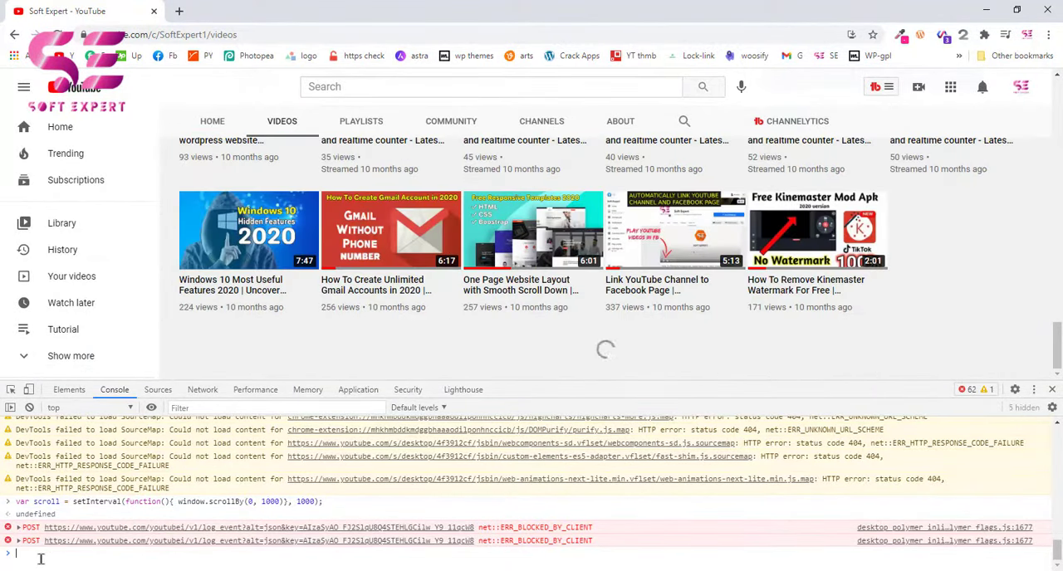
# - Paste the clearInterval title-extraction script from clipboard history and run it to print titles and URLs
pyautogui.press('super+v')
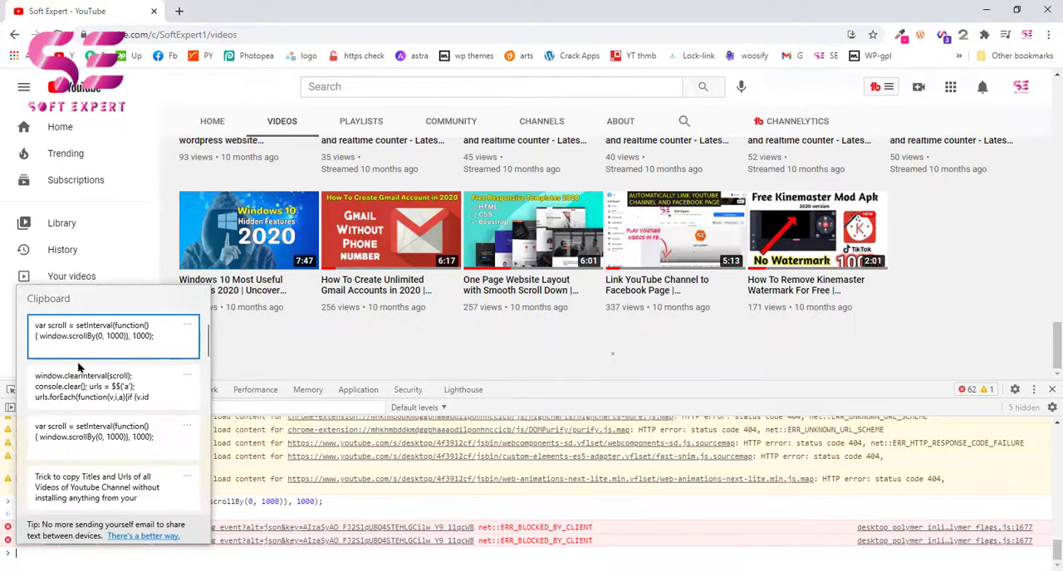
pyautogui.click(91, 386)
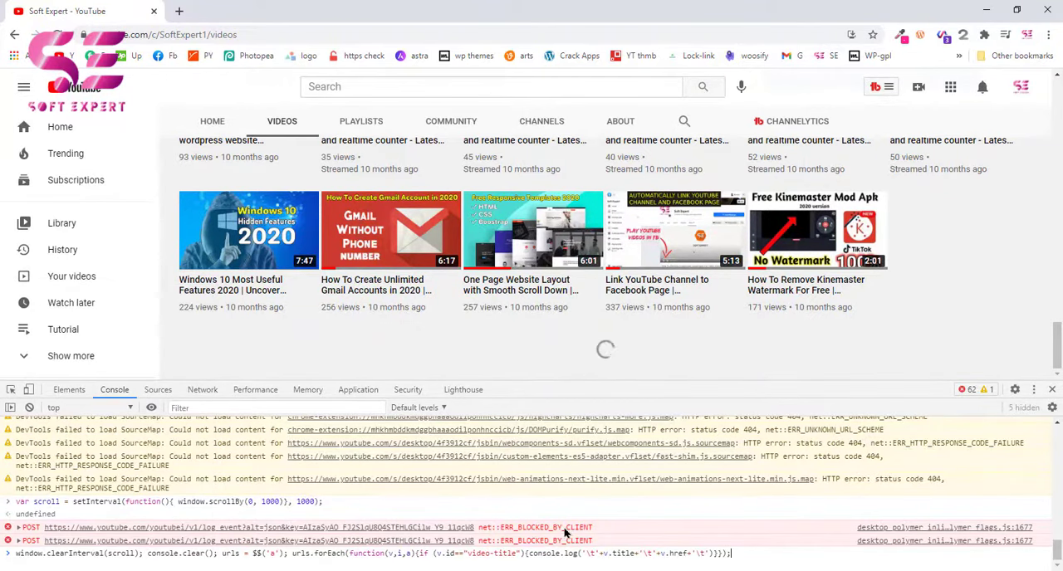
pyautogui.press('Return')
pyautogui.scroll(1, 565, 533)
pyautogui.scroll(-1, 415, 524)
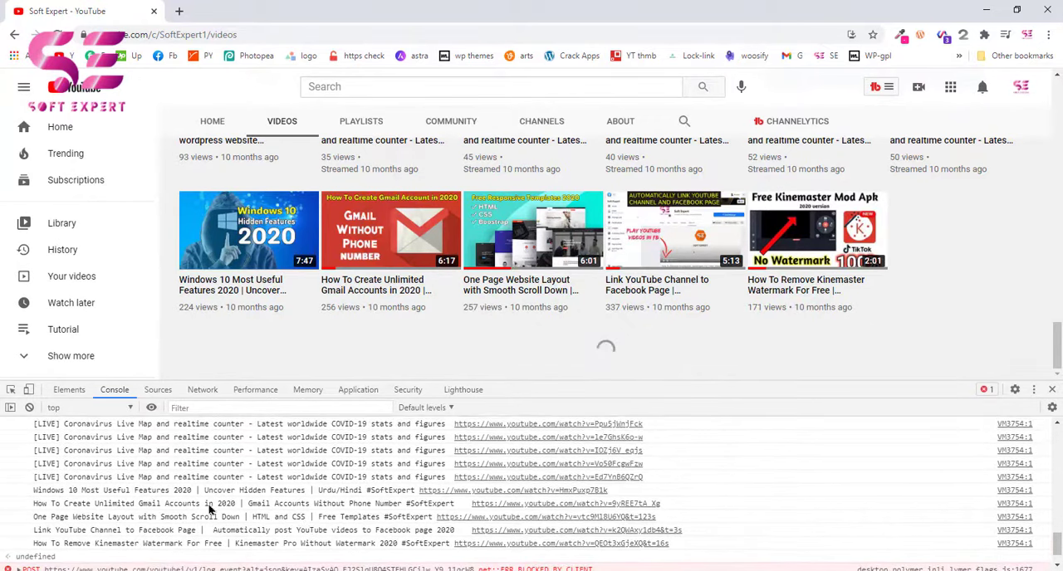
pyautogui.scroll(3, 212, 509)
pyautogui.scroll(3, 212, 508)
pyautogui.scroll(3, 249, 502)
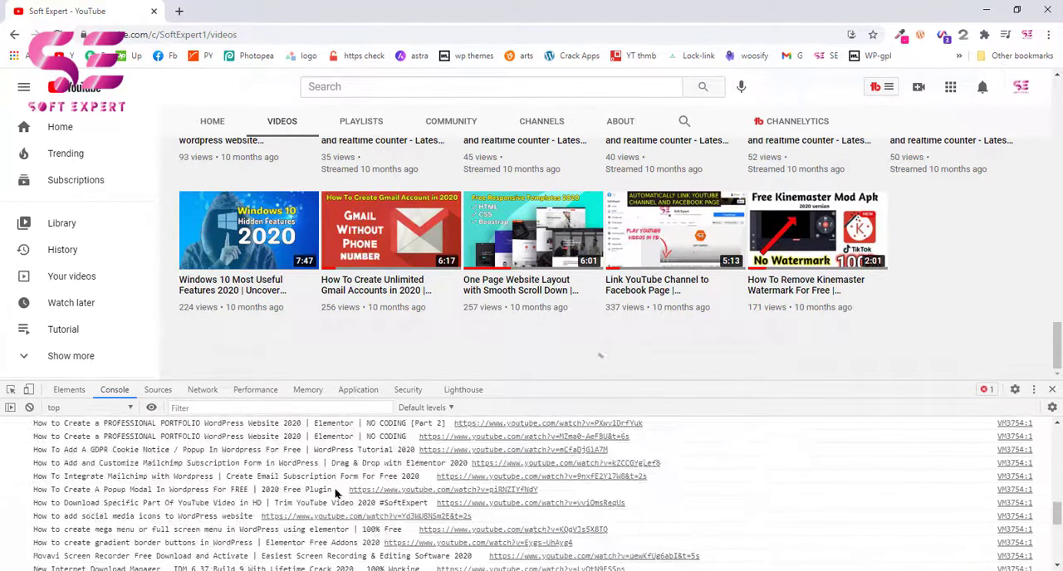
pyautogui.scroll(-5, 441, 463)
pyautogui.scroll(-5, 440, 463)
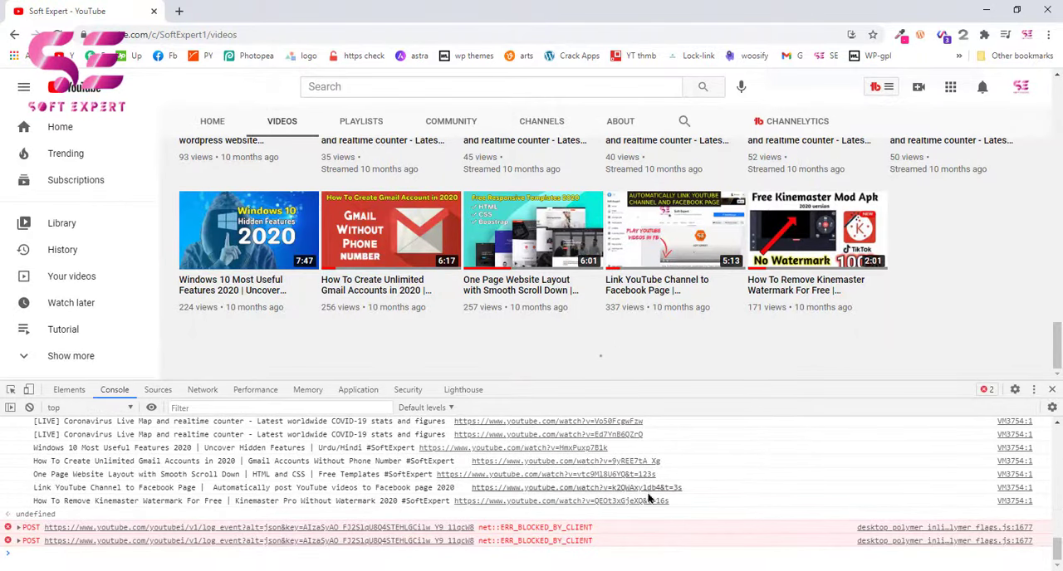
pyautogui.moveTo(684, 507)
pyautogui.mouseDown()
pyautogui.moveTo(276, 497)
pyautogui.moveTo(27, 406)
pyautogui.moveTo(33, 447)
pyautogui.mouseUp()
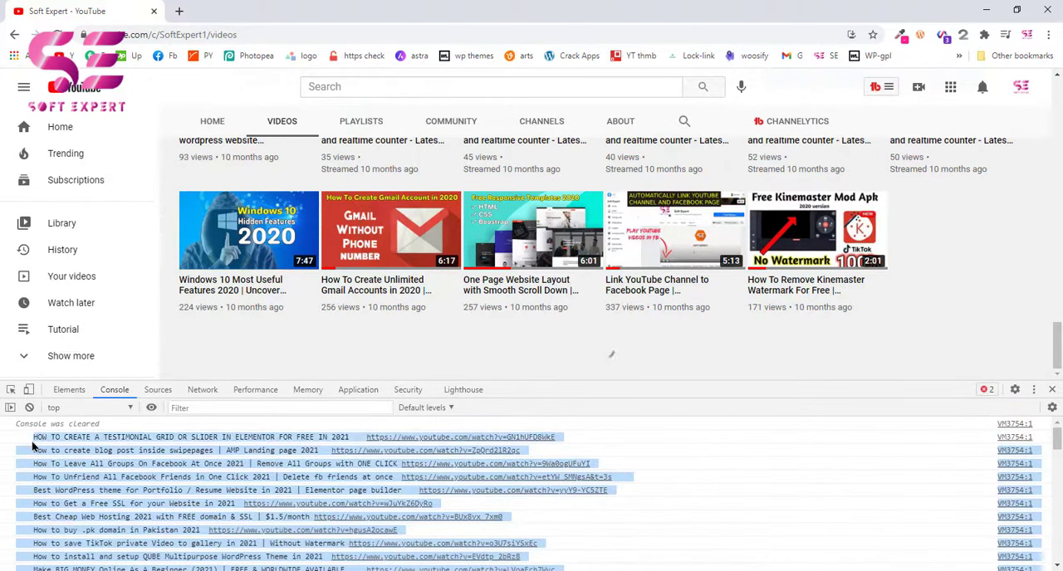
# - Copy the selected list of video titles and URLs from the console output
pyautogui.rightClick(133, 440)
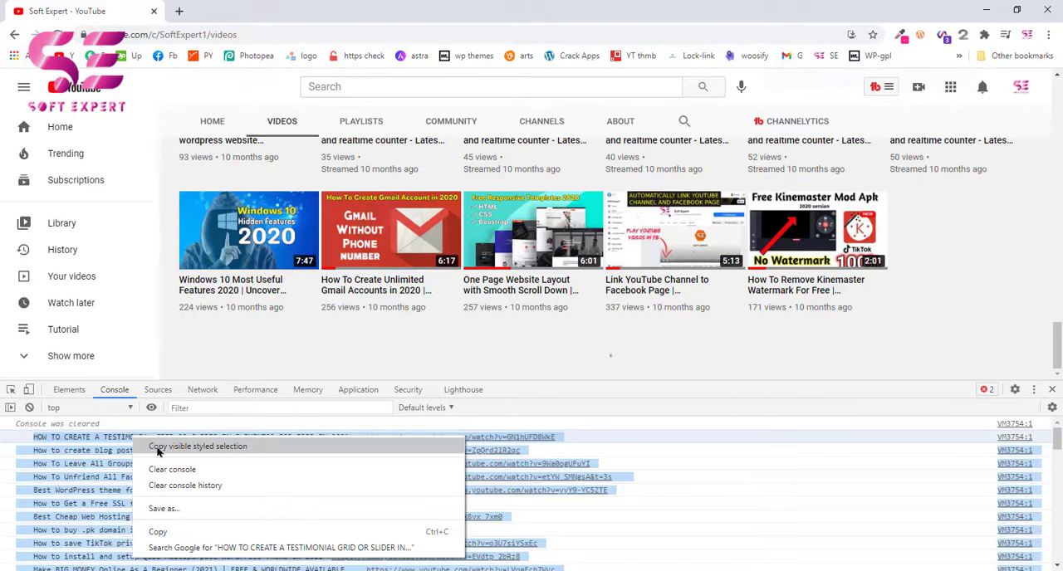
pyautogui.click(171, 534)
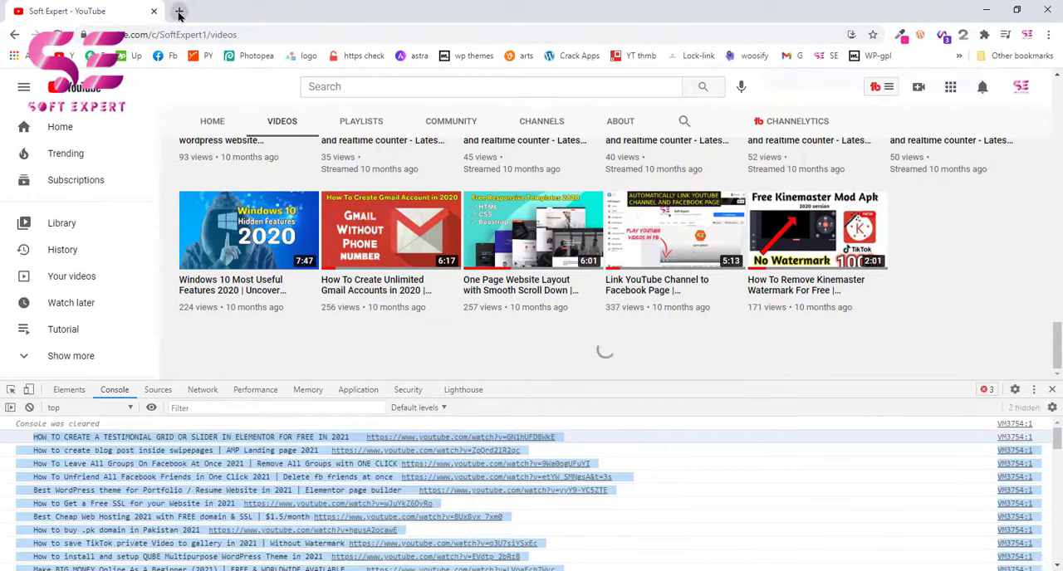
# - Launch Excel from Windows search and create a new blank workbook
pyautogui.press('super')
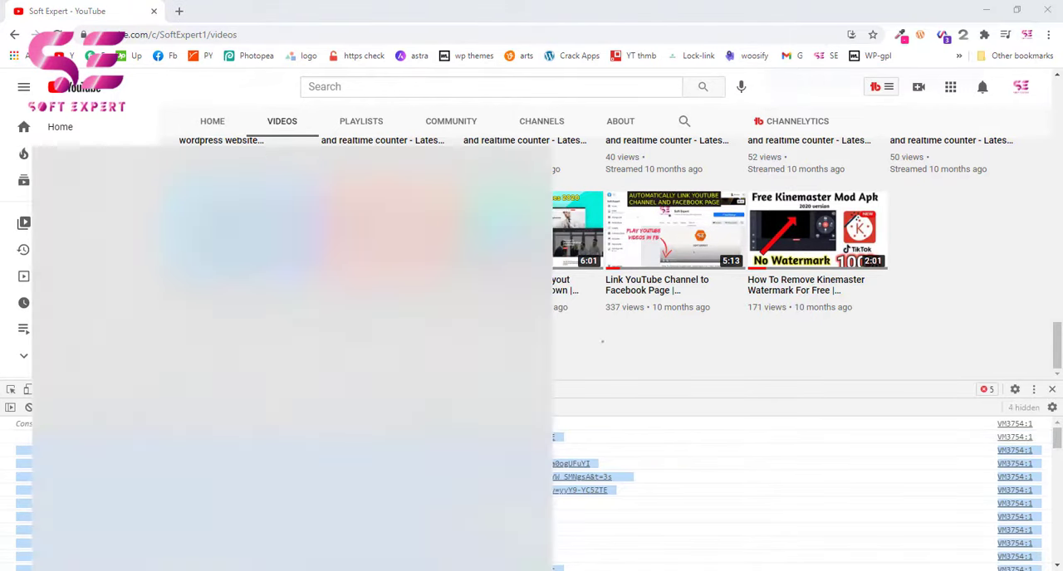
pyautogui.write('ex')
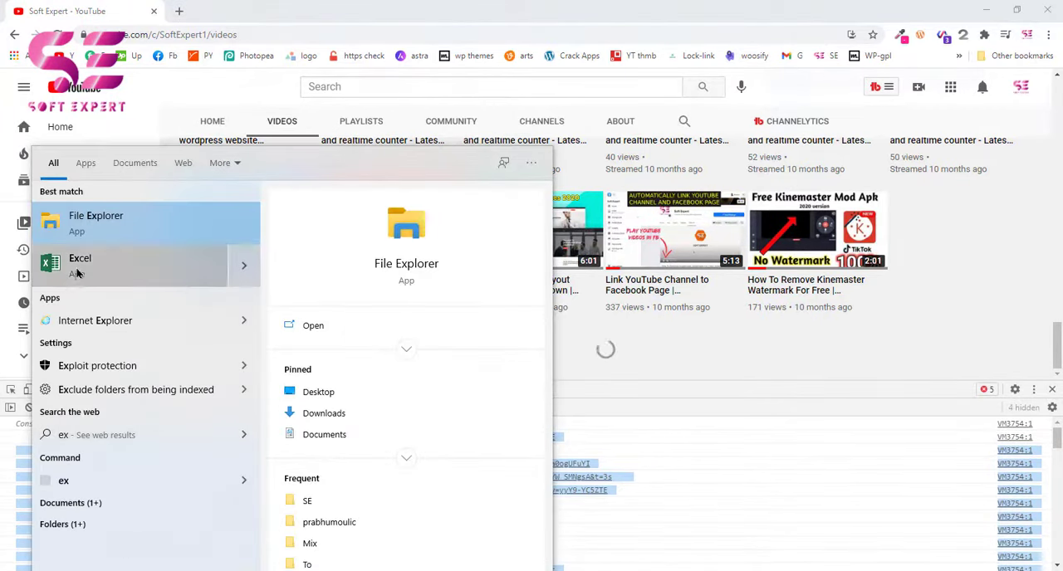
pyautogui.click(79, 264)
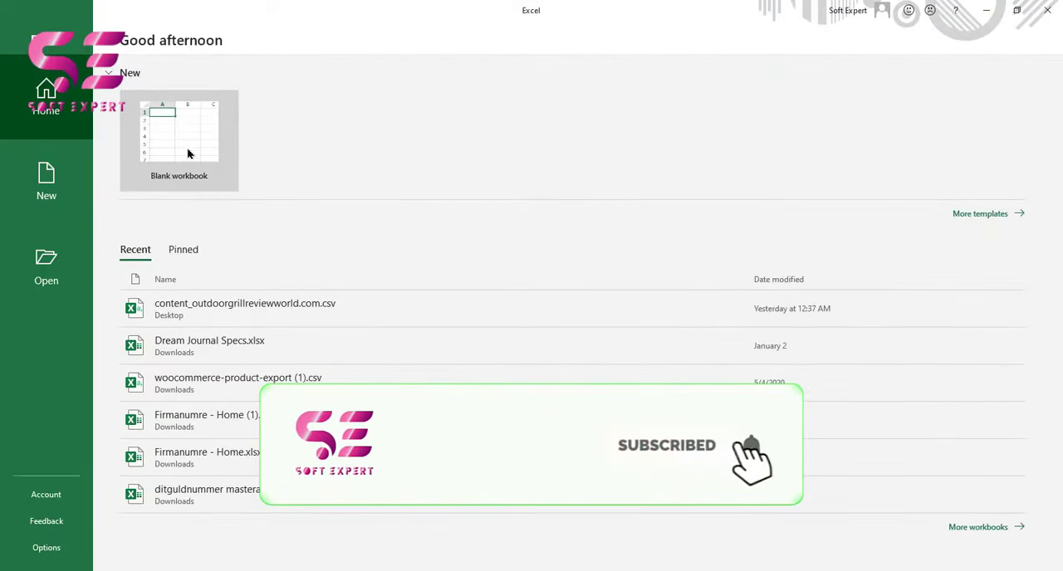
pyautogui.click(193, 153)
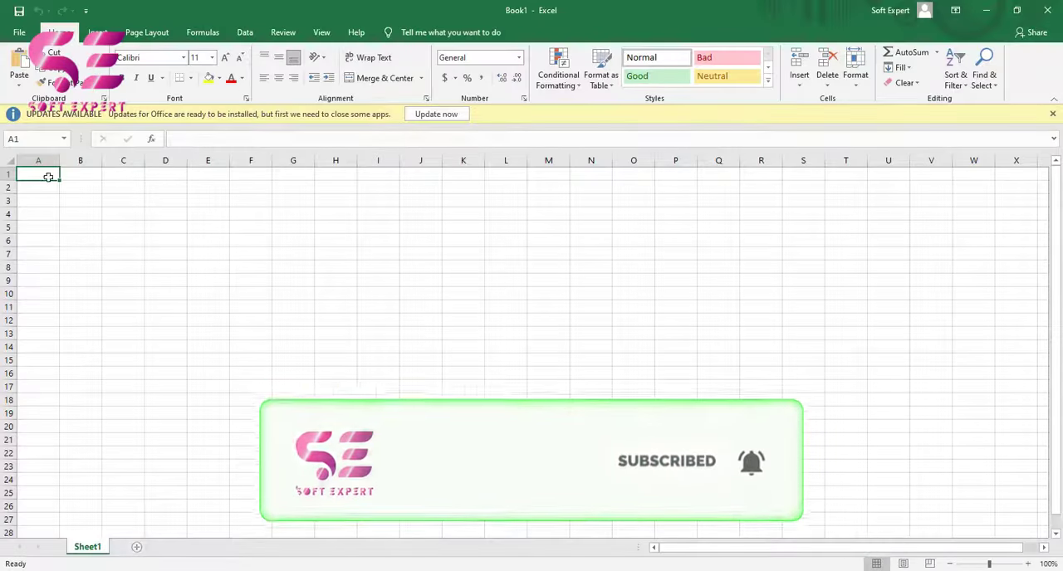
# - Paste the titles and URLs into the sheet and widen columns B and C to fit them
pyautogui.hotkey('ctrl', 'v')
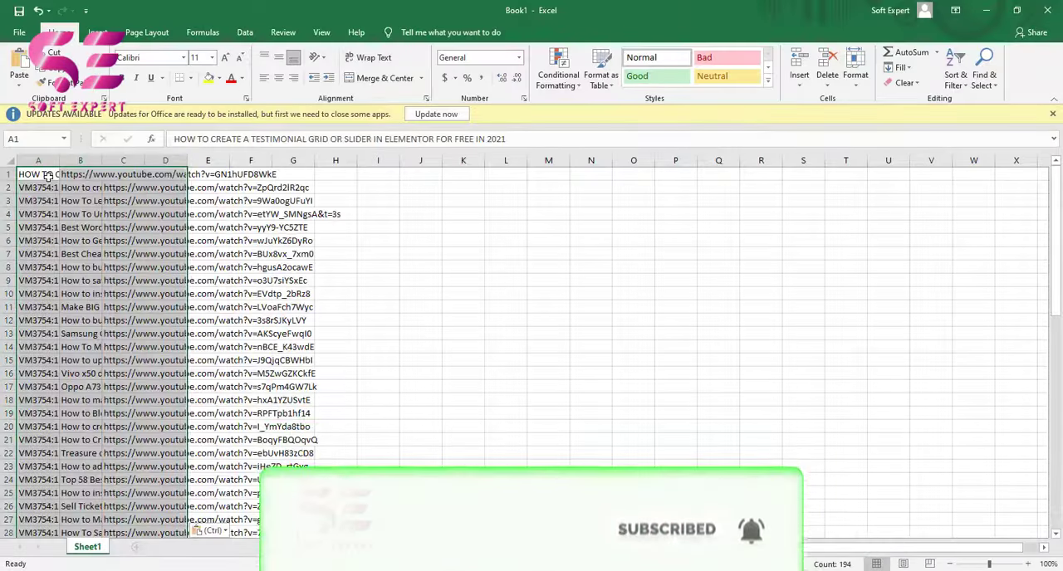
pyautogui.click(83, 188)
pyautogui.moveTo(108, 160); pyautogui.dragTo(253, 158)
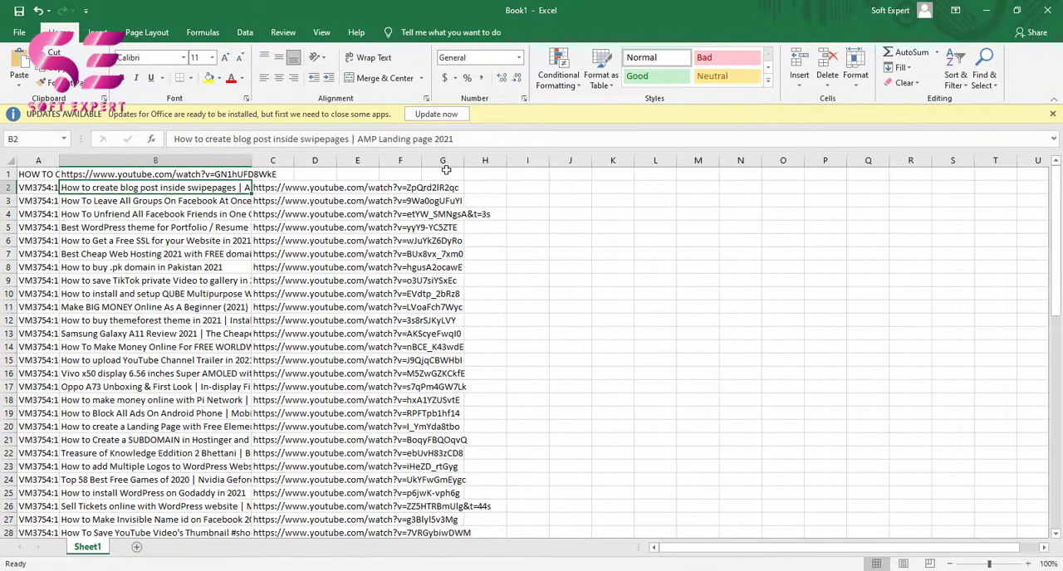
pyautogui.moveTo(293, 160); pyautogui.dragTo(519, 163)
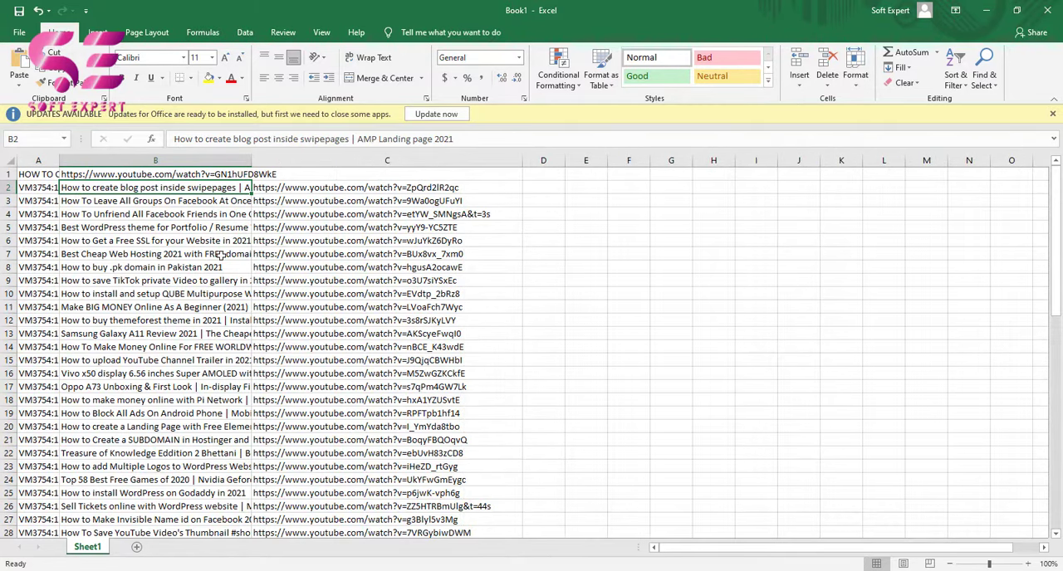
pyautogui.scroll(-1, 221, 255)
pyautogui.scroll(1, 160, 285)
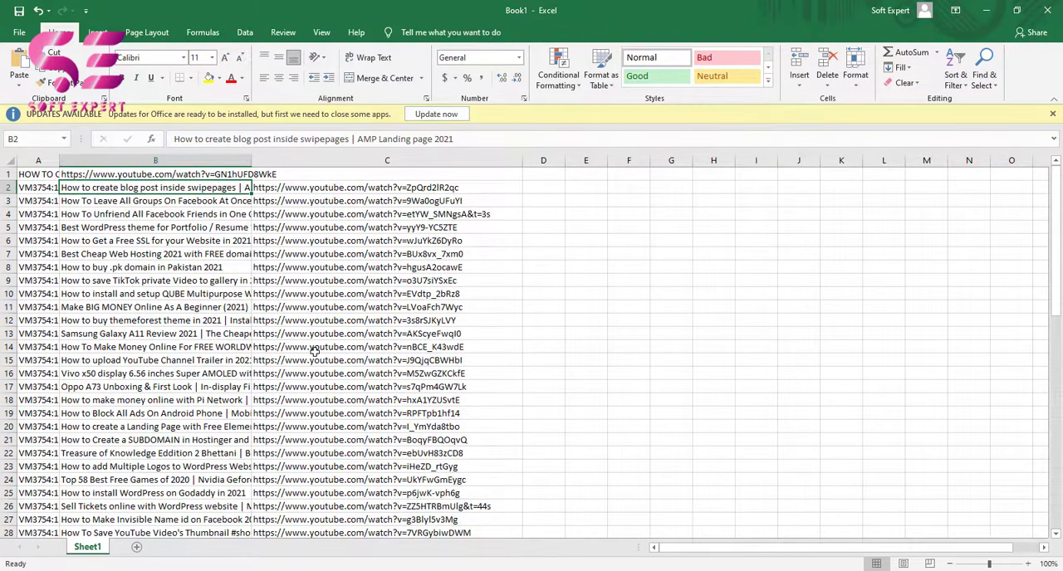